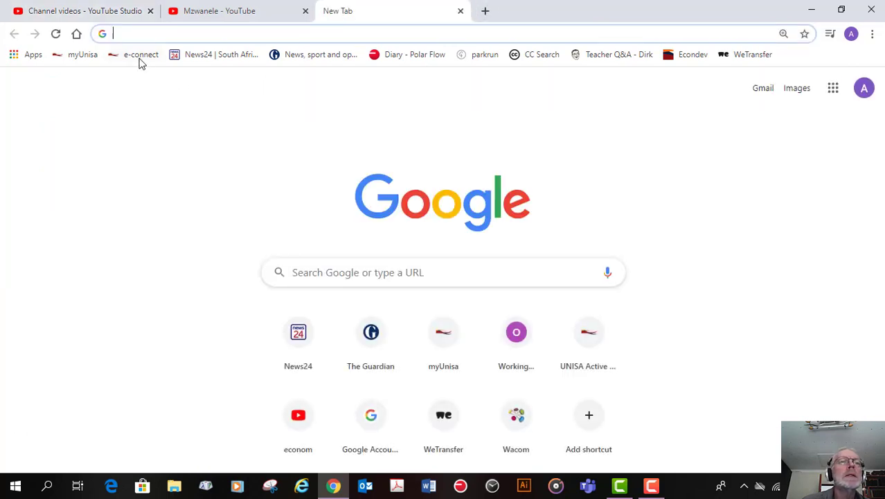
Open the myUnisa home page and enter the user name and password on the login form.
click(72, 54)
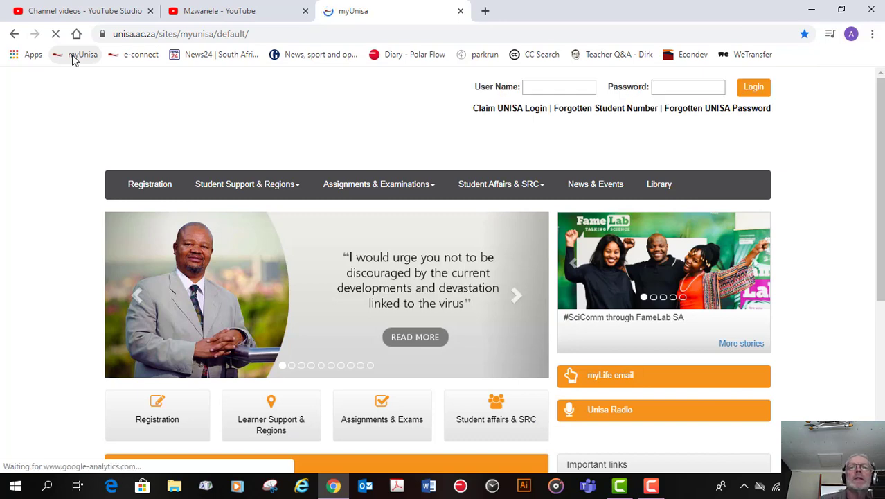
click(529, 86)
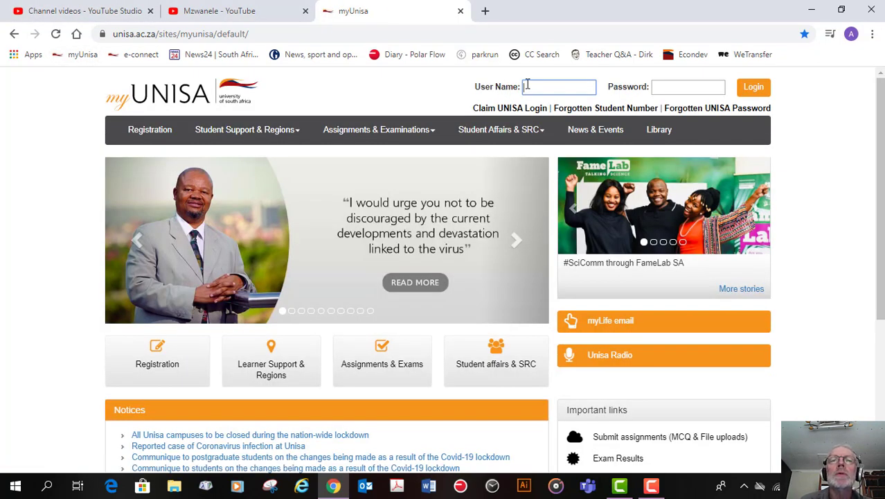
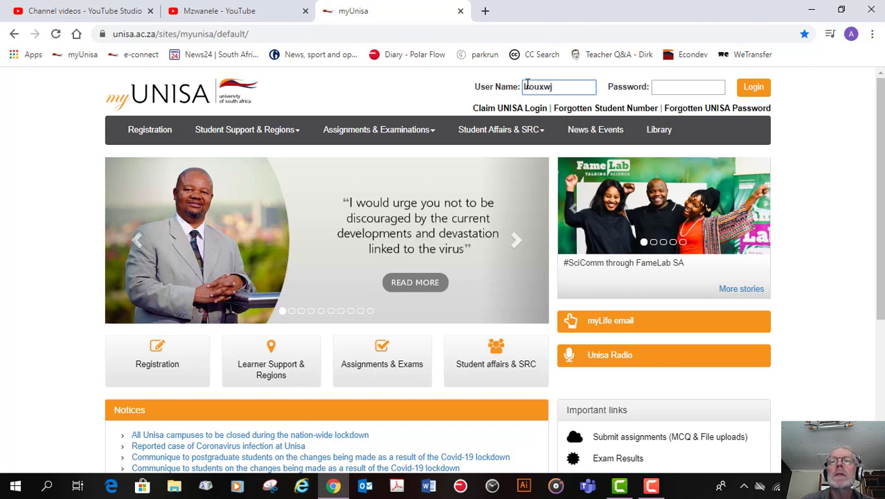
click(660, 86)
text(*)
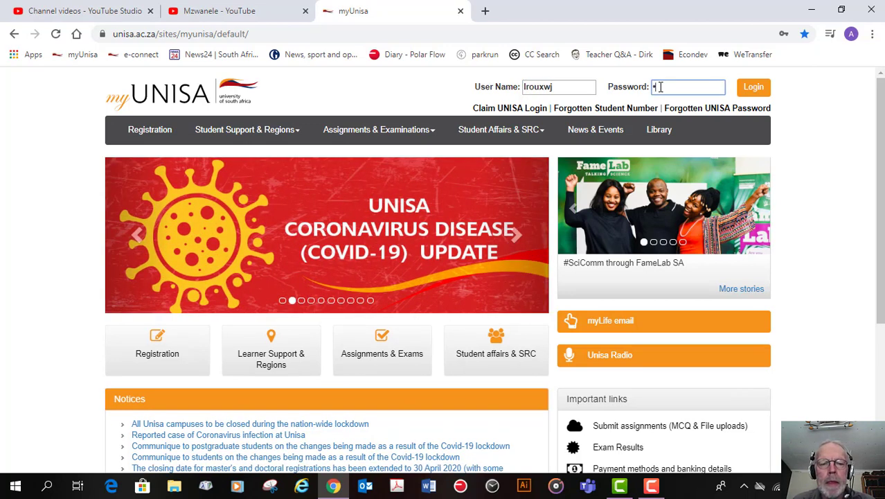
text(****)
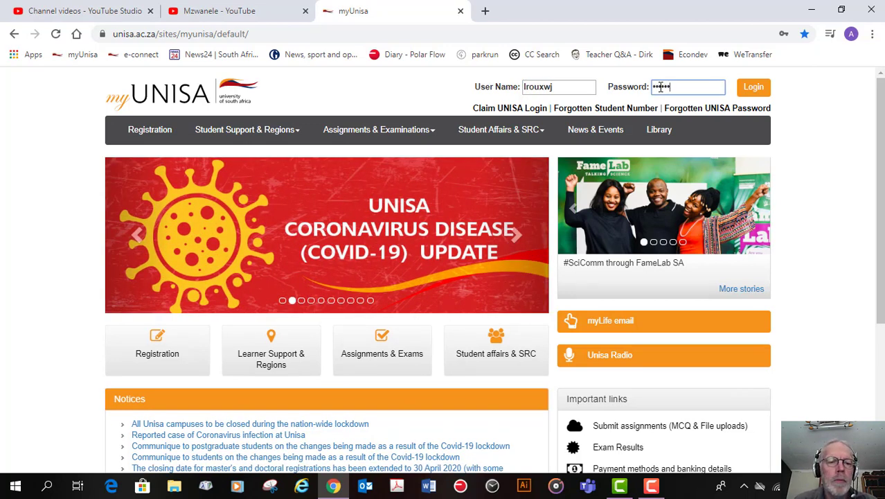
text(*)
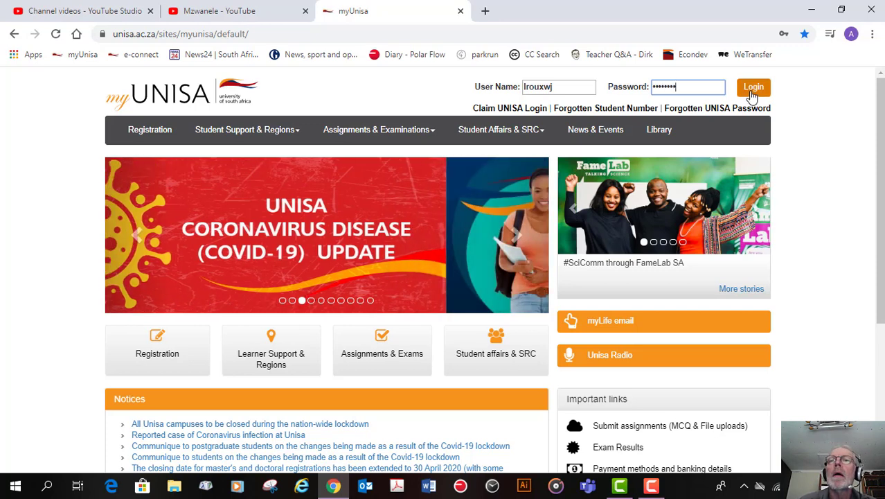
Log in to myUnisa and go to the myModules My Workspace.
click(754, 88)
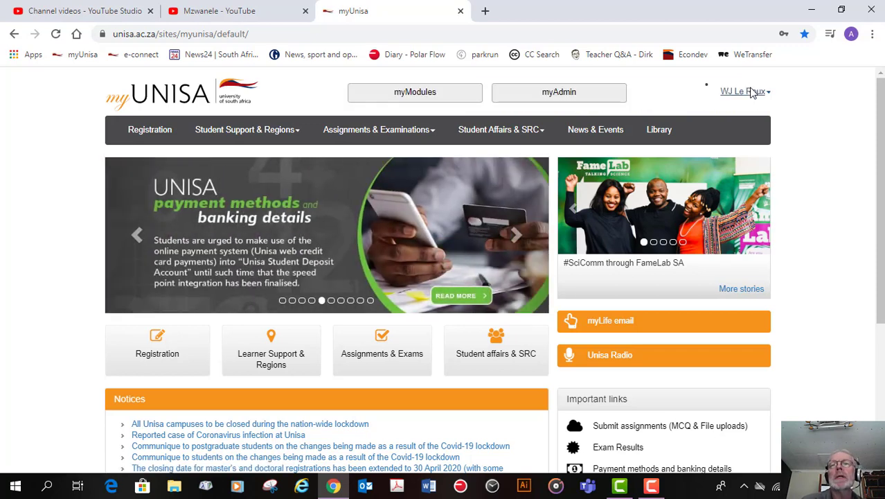
click(410, 95)
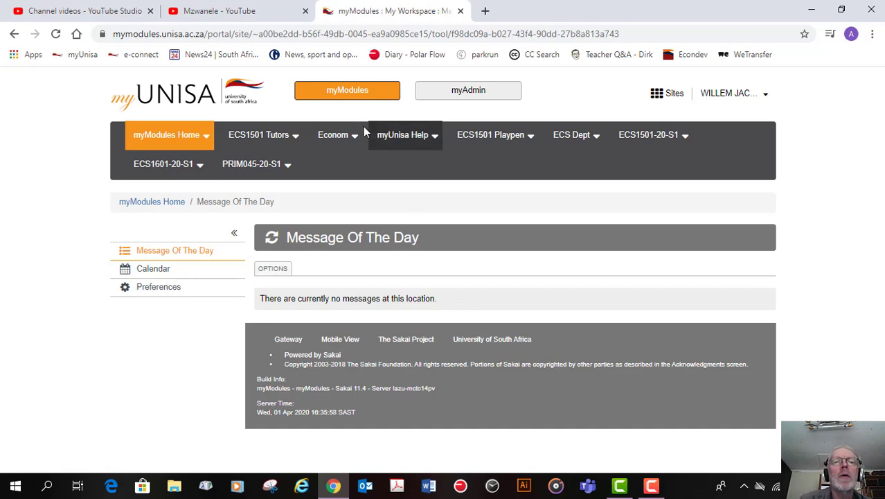
Open the Econom module site and its Lessons page.
click(323, 141)
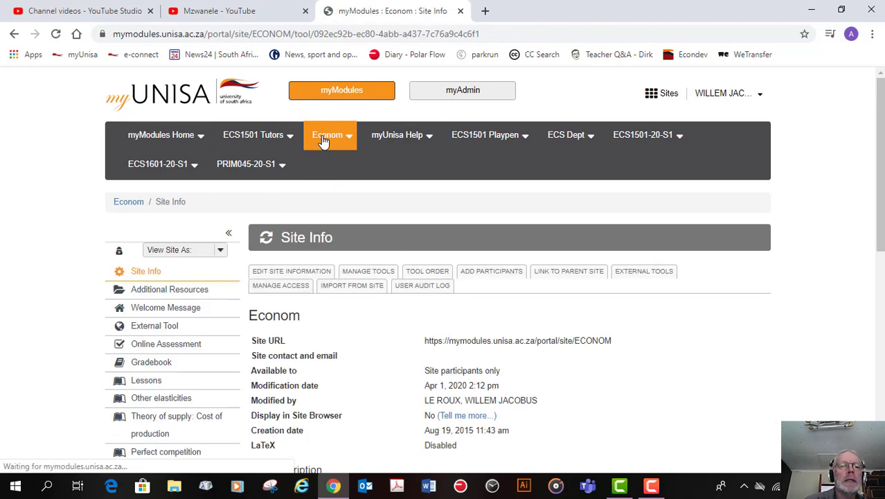
scroll(54, 294, down, 2)
scroll(52, 293, up, 2)
scroll(52, 293, down, 4)
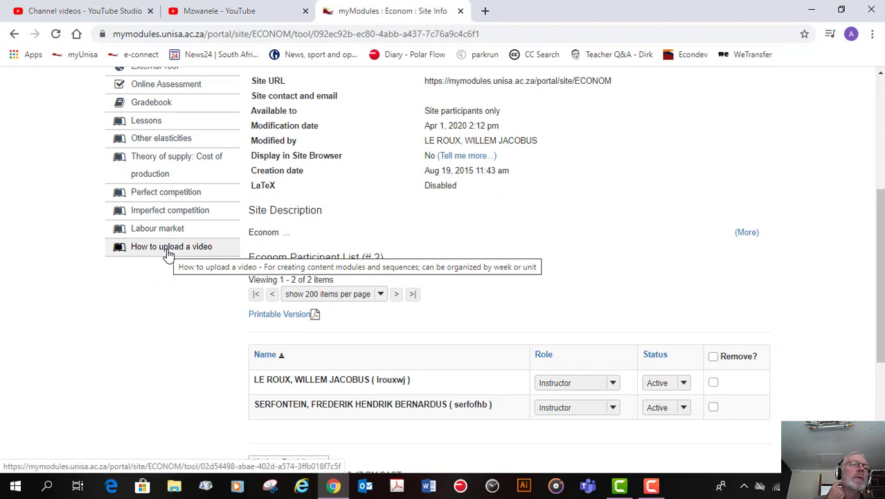
scroll(77, 300, up, 1)
scroll(77, 300, up, 1)
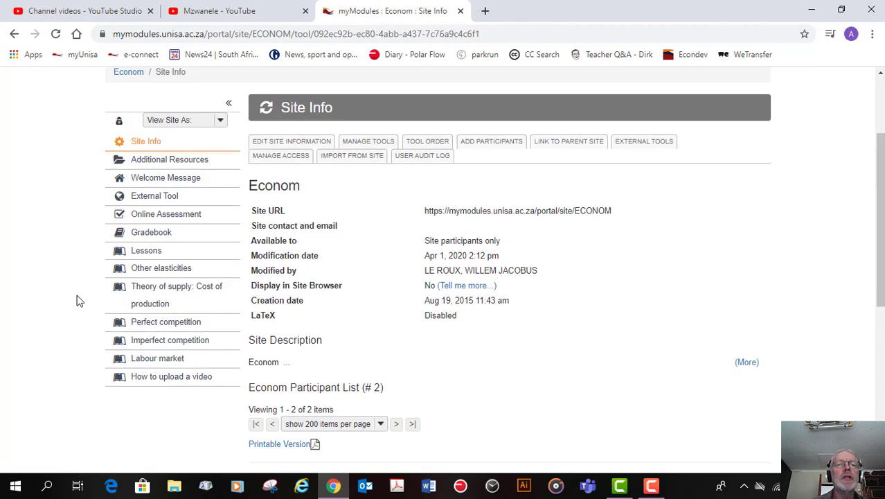
scroll(77, 299, up, 1)
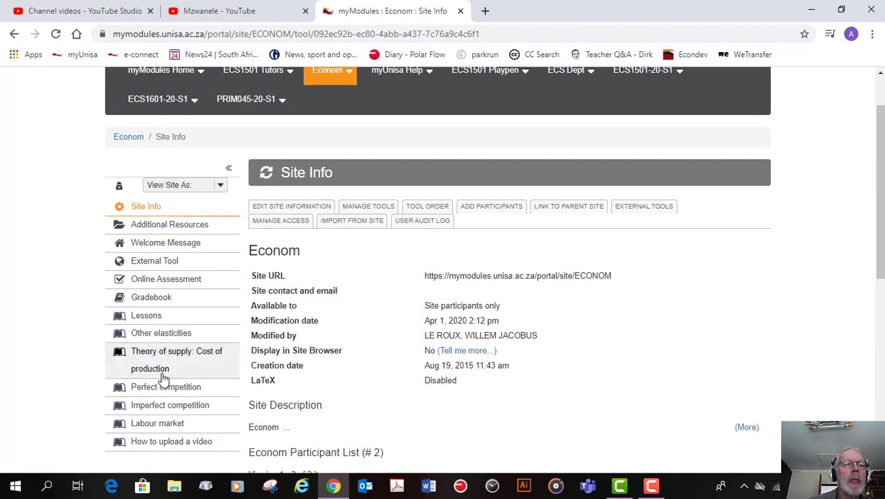
click(155, 316)
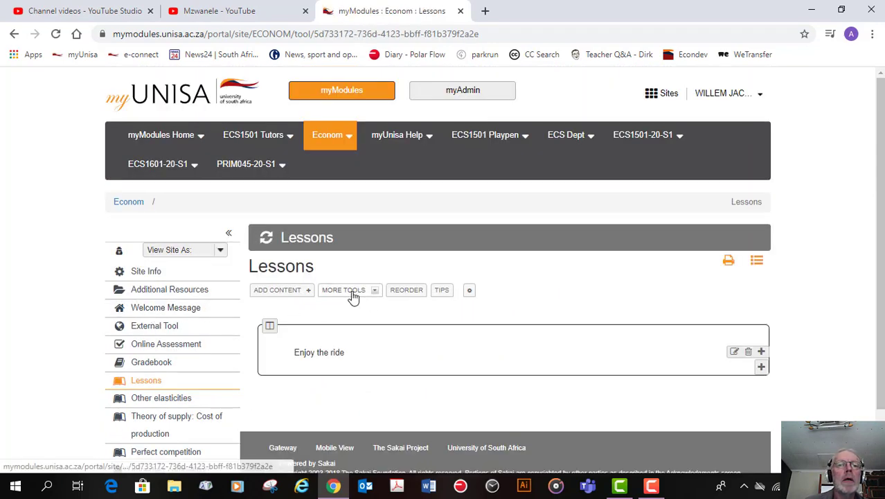
Add a new Lessons page titled 'mzwanele tutorial' and save it.
click(353, 294)
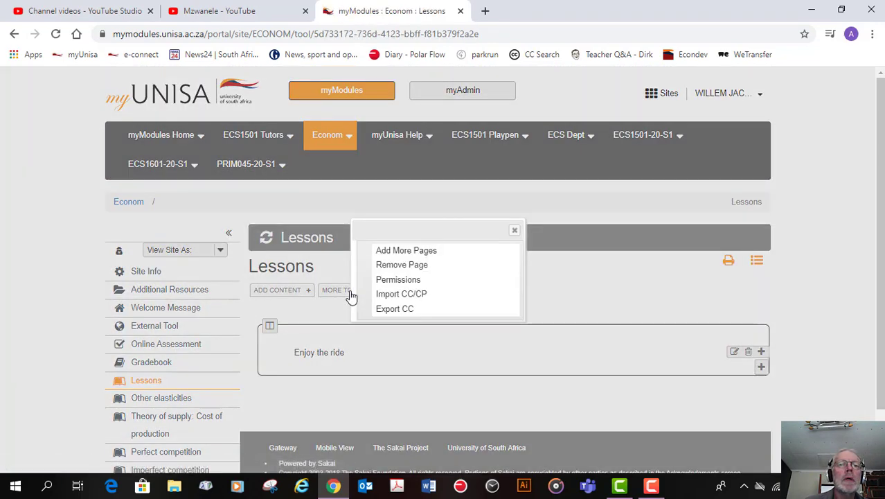
click(398, 252)
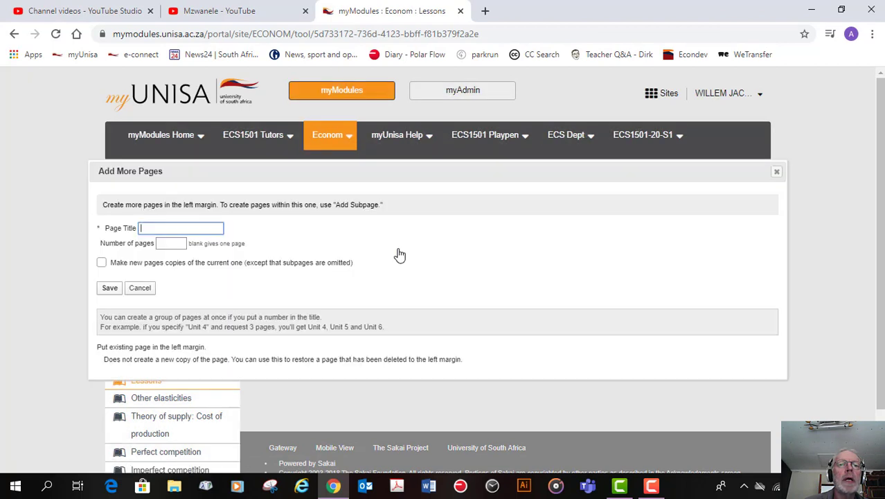
click(146, 228)
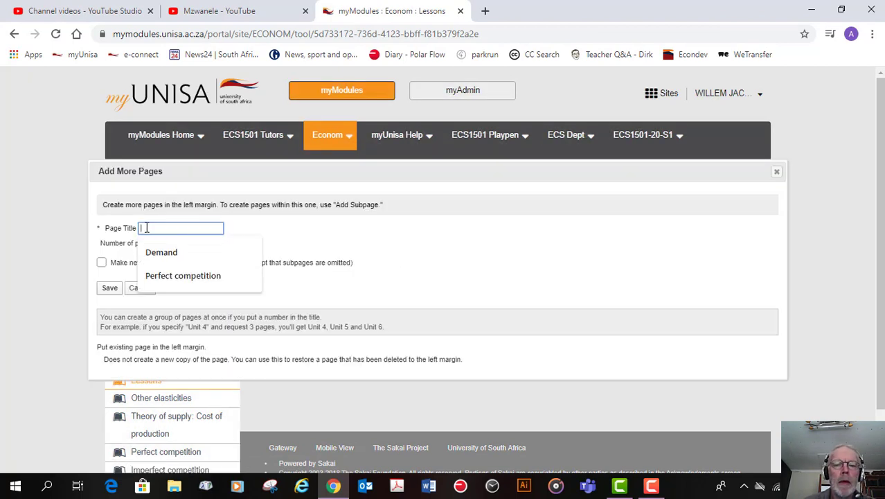
text(mzwane)
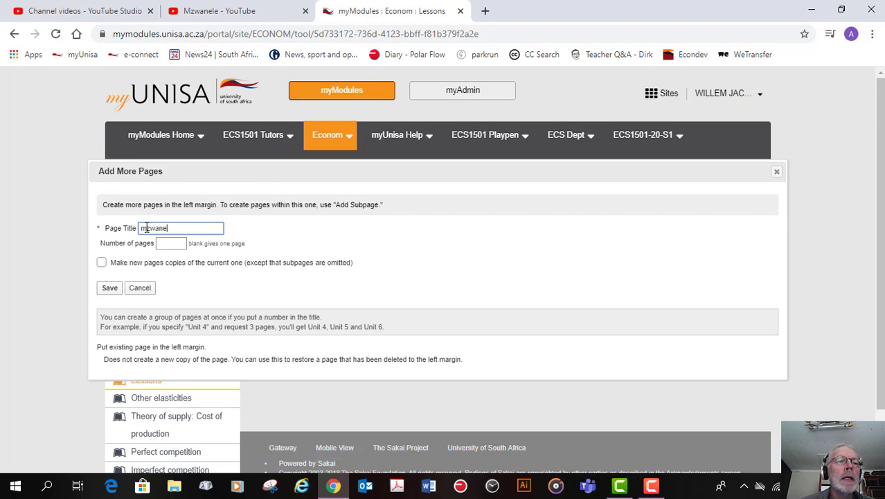
text(le tutorial)
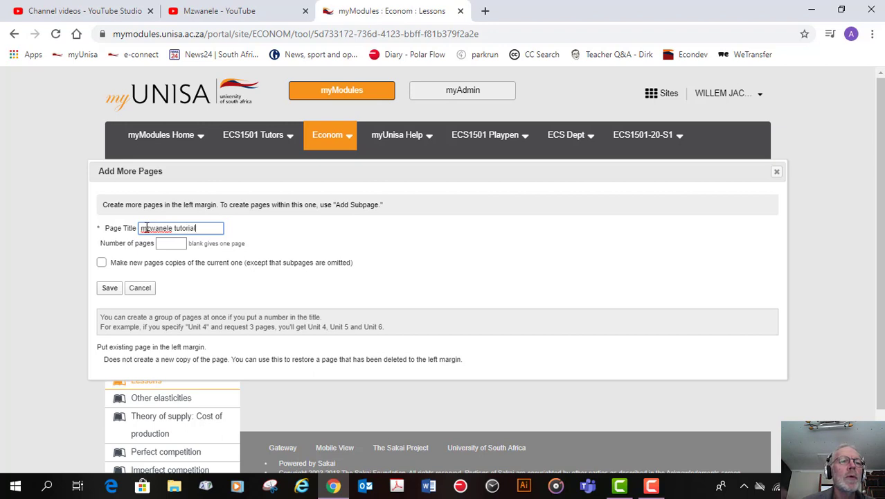
click(116, 290)
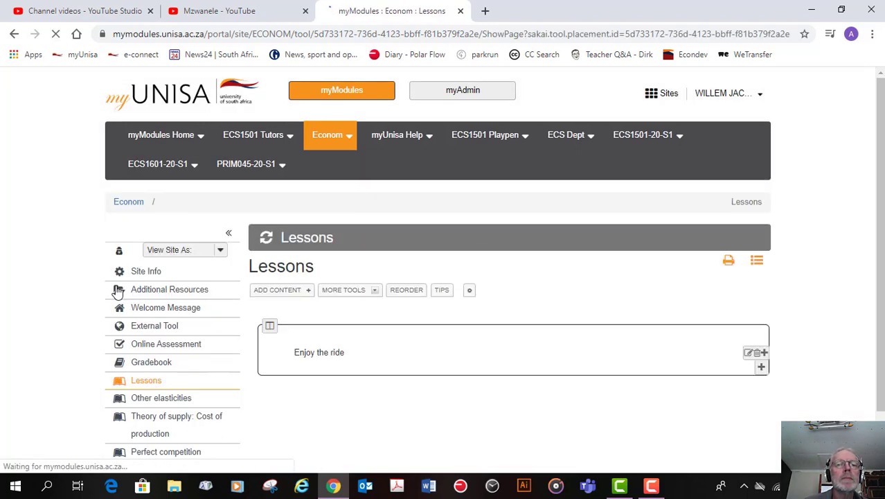
Open the new 'mzwanele tutorial' page from the Econom site menu.
scroll(14, 322, down, 2)
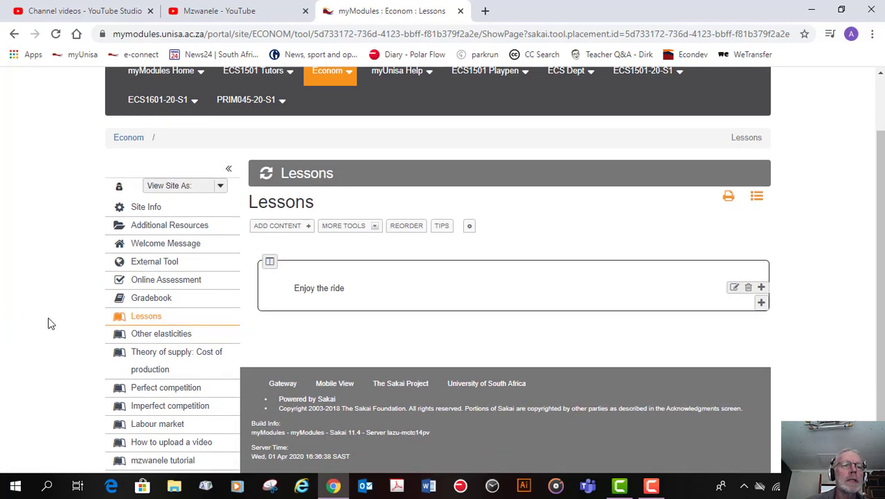
click(173, 460)
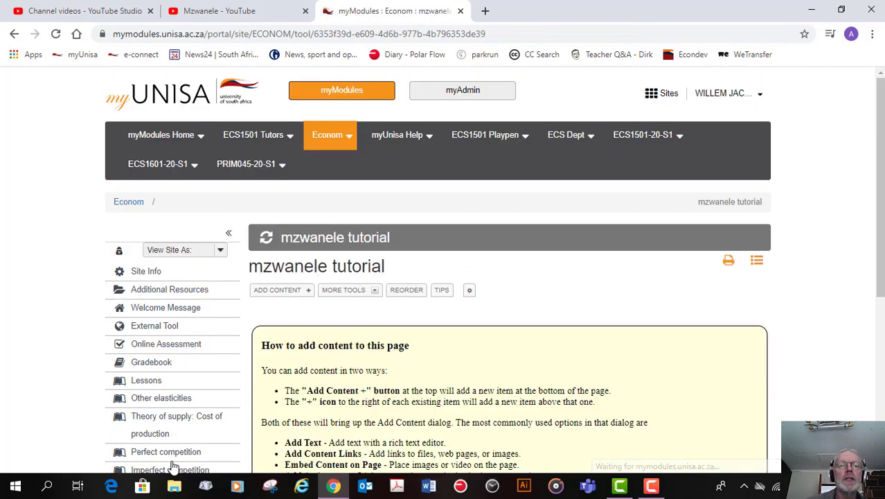
scroll(500, 387, down, 2)
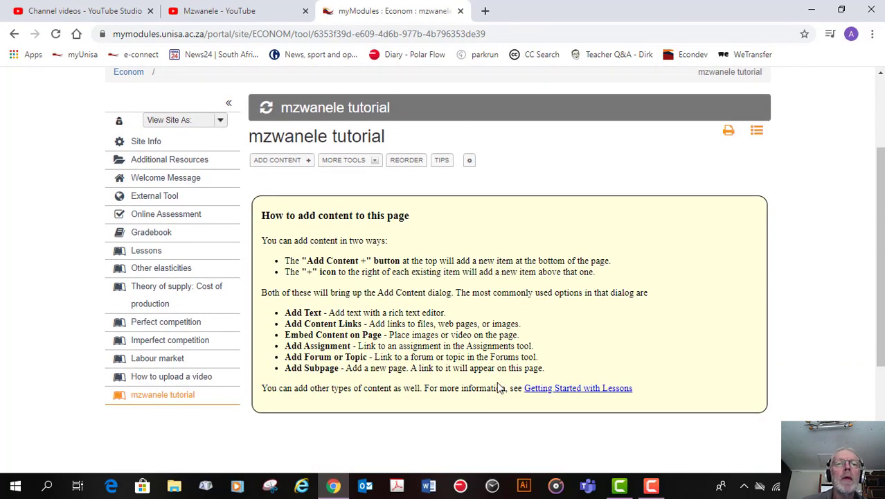
Add and save the text block 'We are going to explore videos, so you need to watch the following'.
click(288, 163)
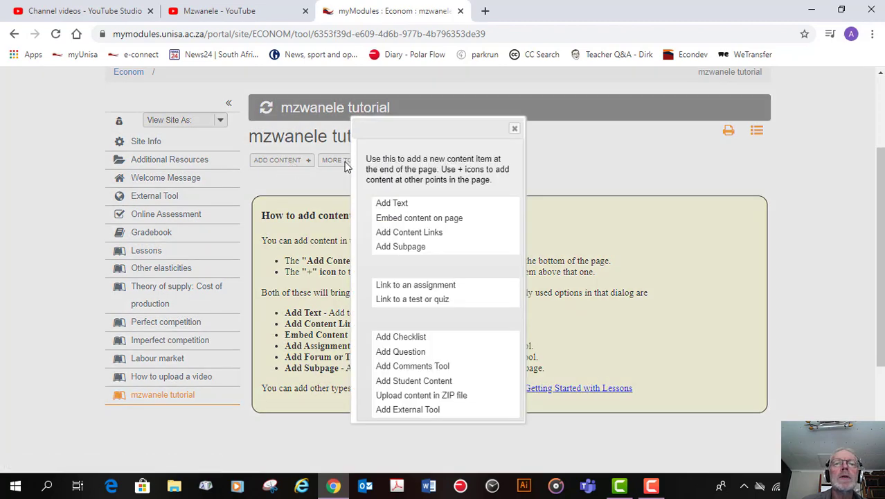
click(383, 203)
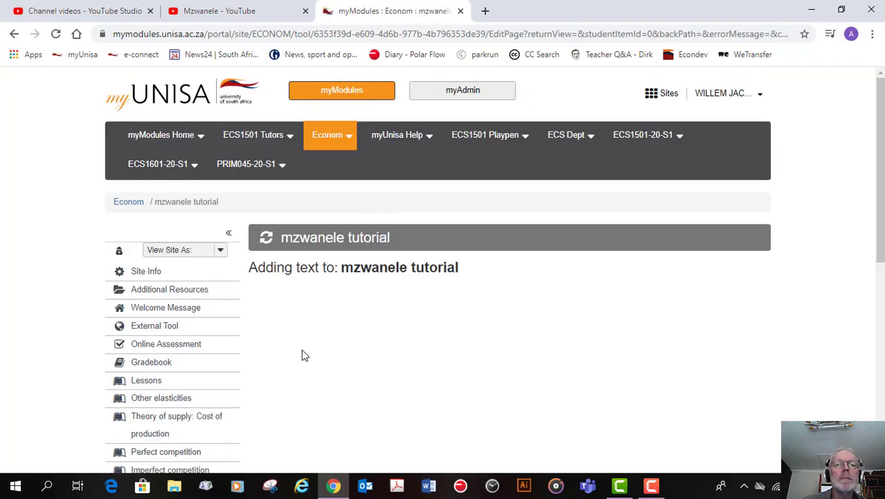
scroll(305, 350, down, 1)
click(277, 299)
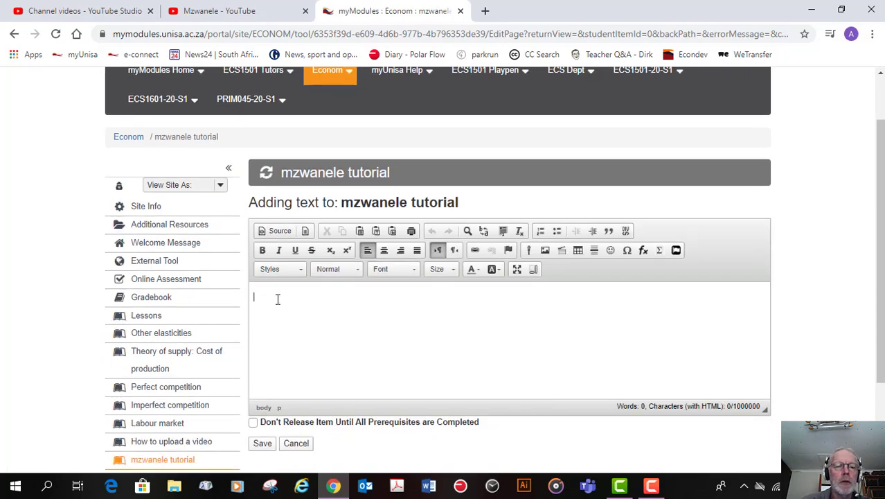
text(We are goi)
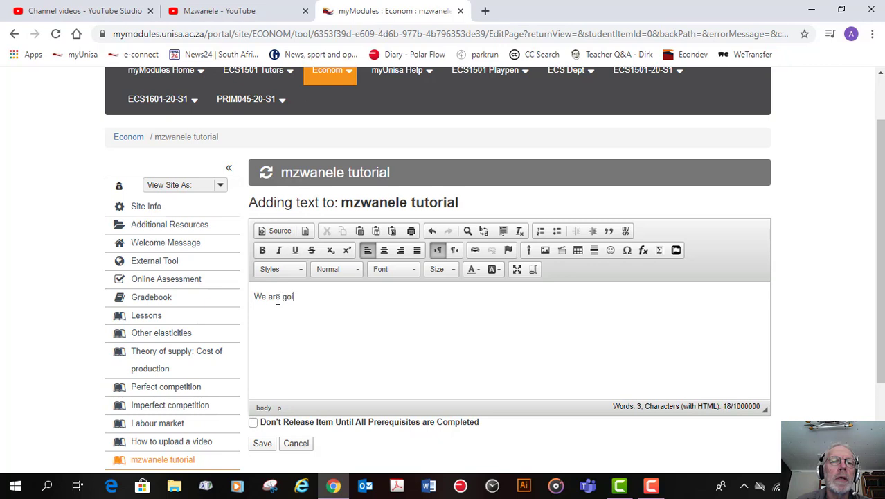
text(ng to explo)
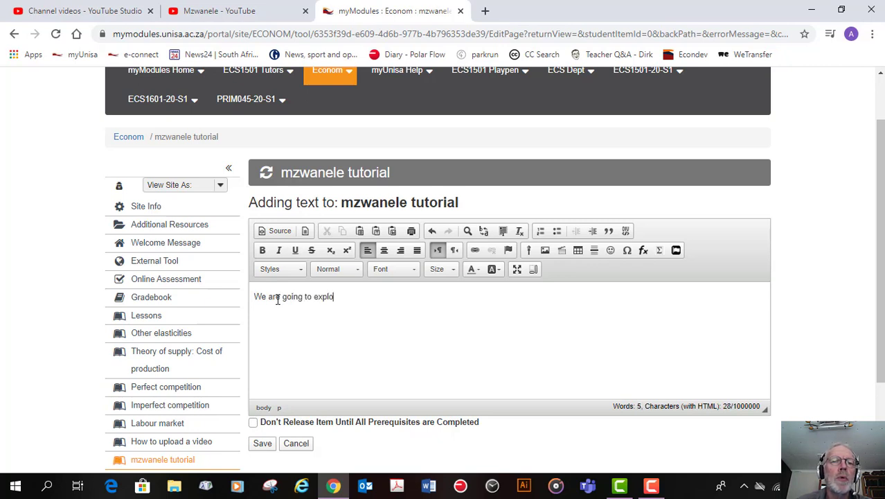
text(re videos)
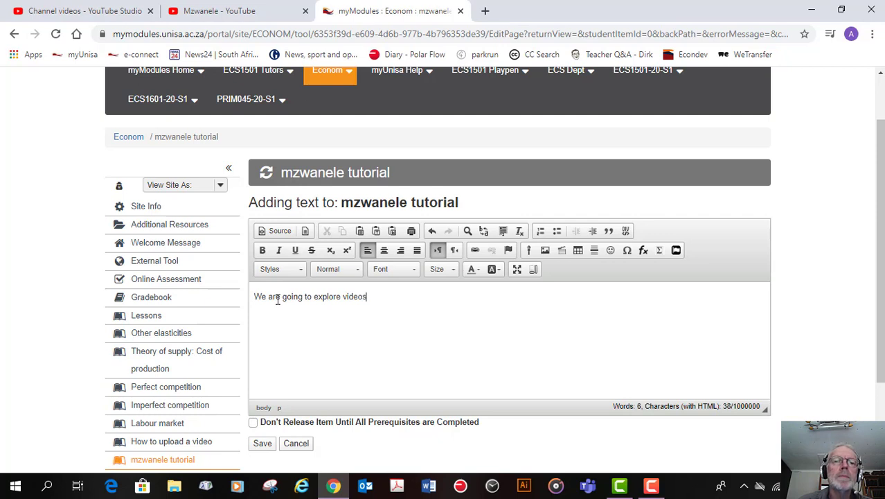
text(, so you need t)
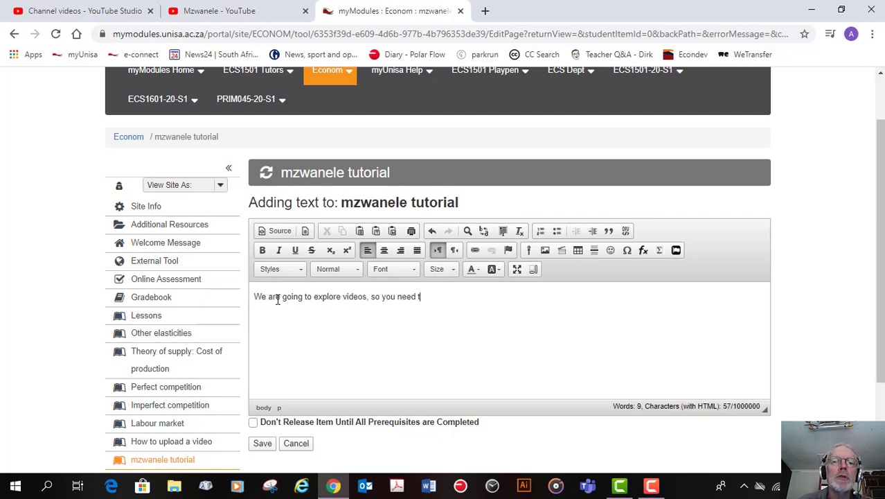
text(o watch)
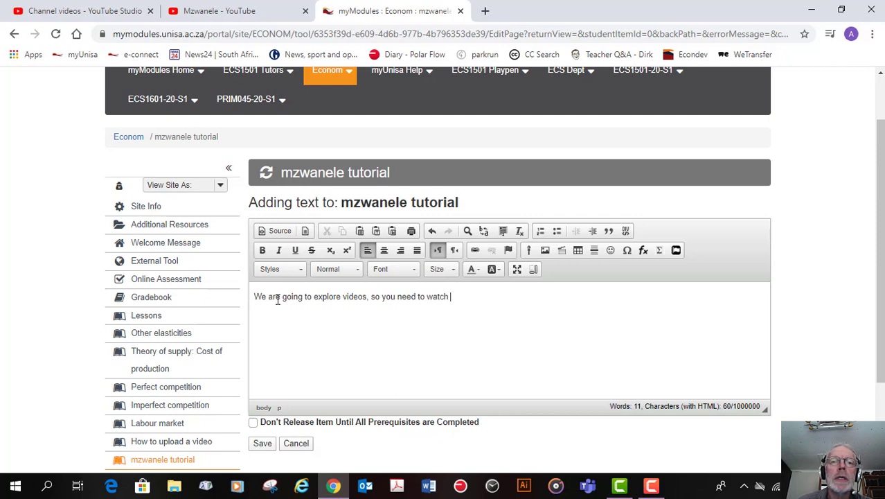
text( the foll)
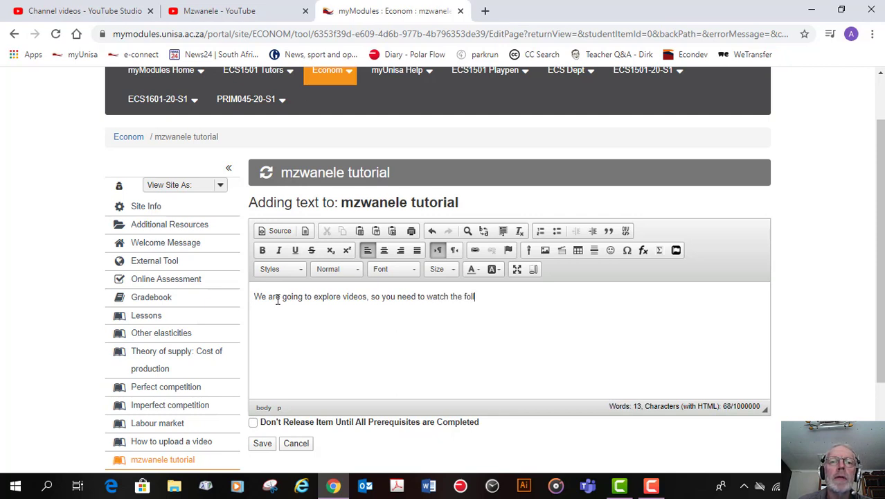
text(owing:)
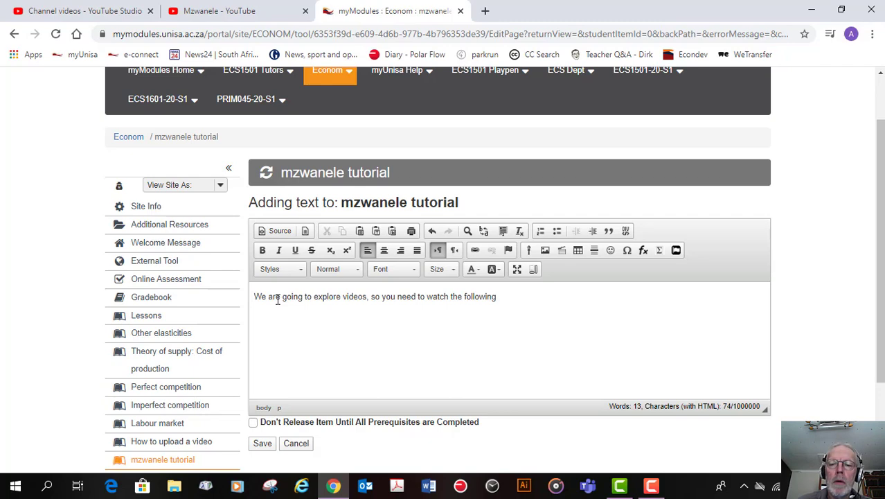
click(256, 445)
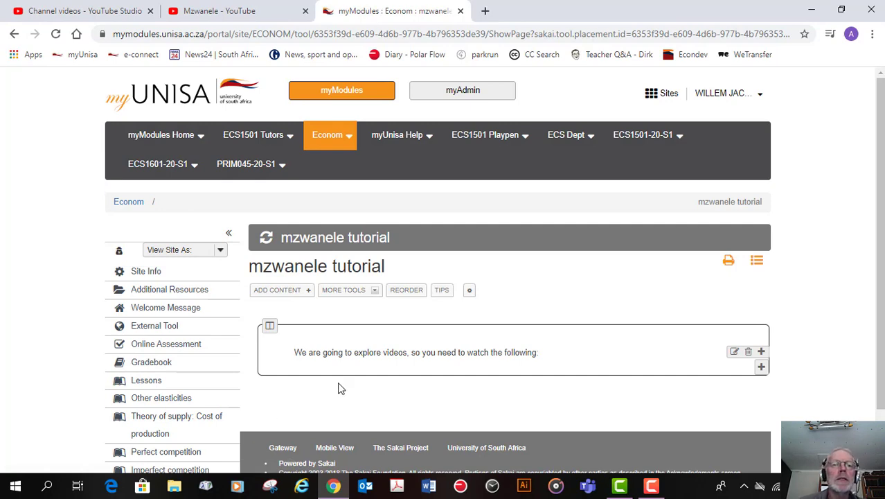
click(761, 367)
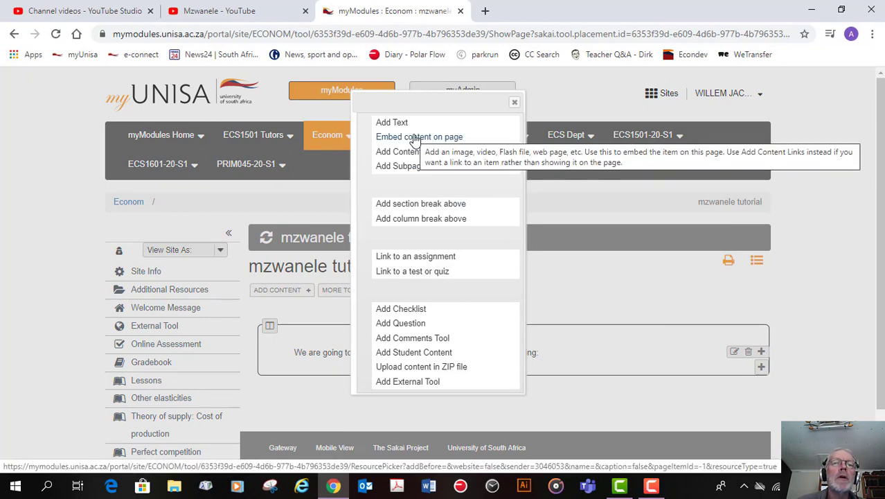
click(414, 137)
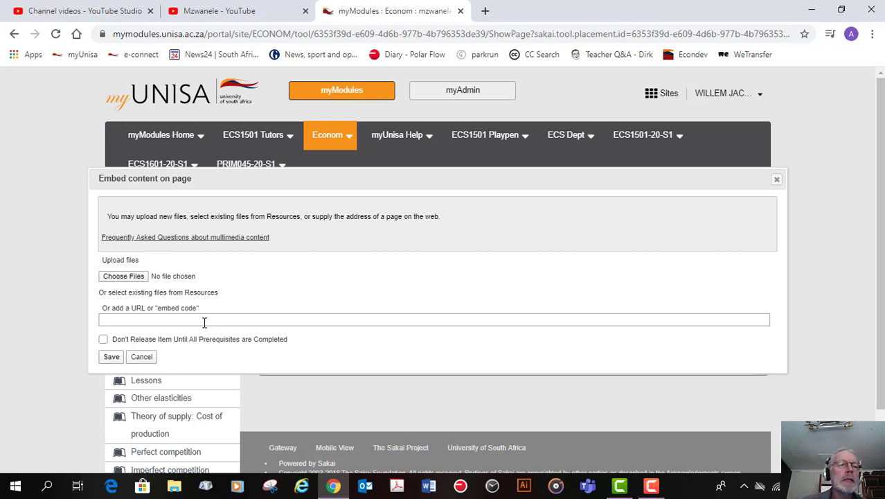
click(114, 321)
text(https://youtu.be/WuHXGktI1bA)
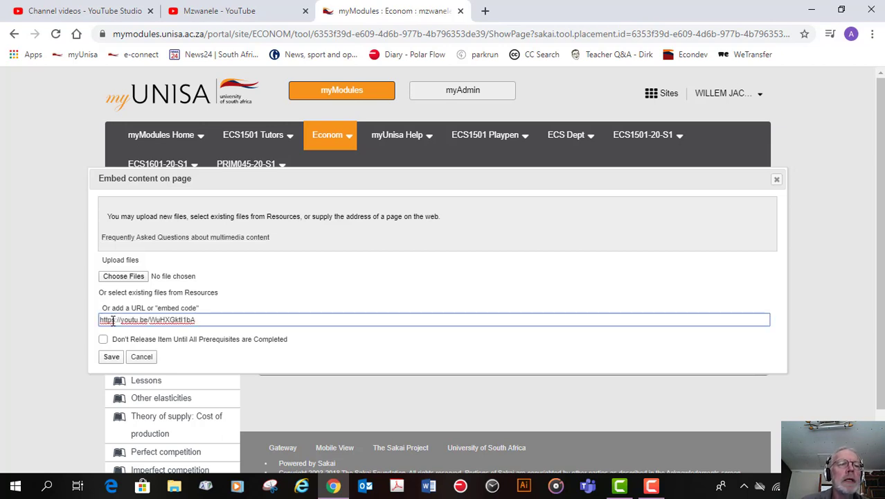
Save the embedded YouTube video, then test it by playing and pausing it on the page.
click(108, 357)
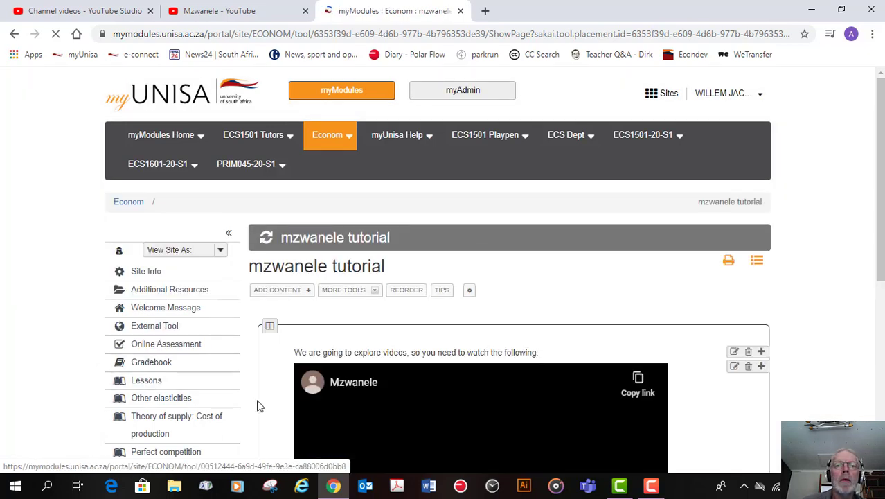
scroll(258, 405, down, 2)
scroll(259, 404, down, 1)
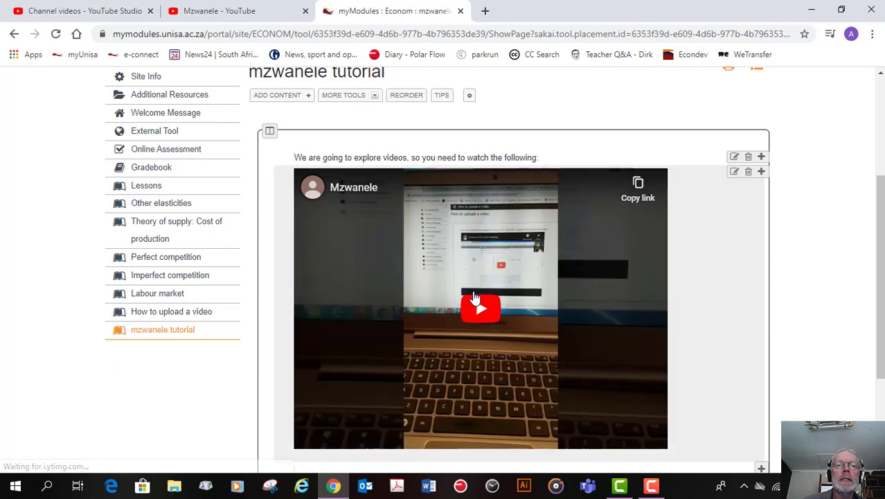
scroll(478, 313, down, 2)
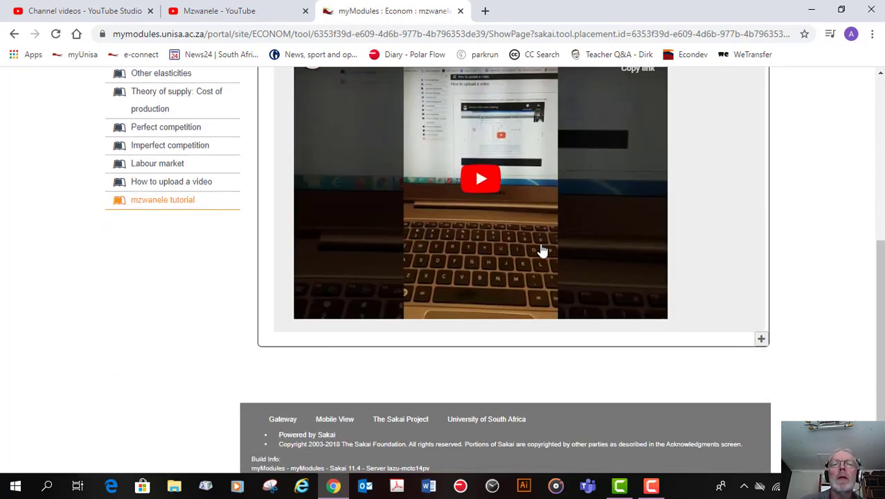
click(482, 189)
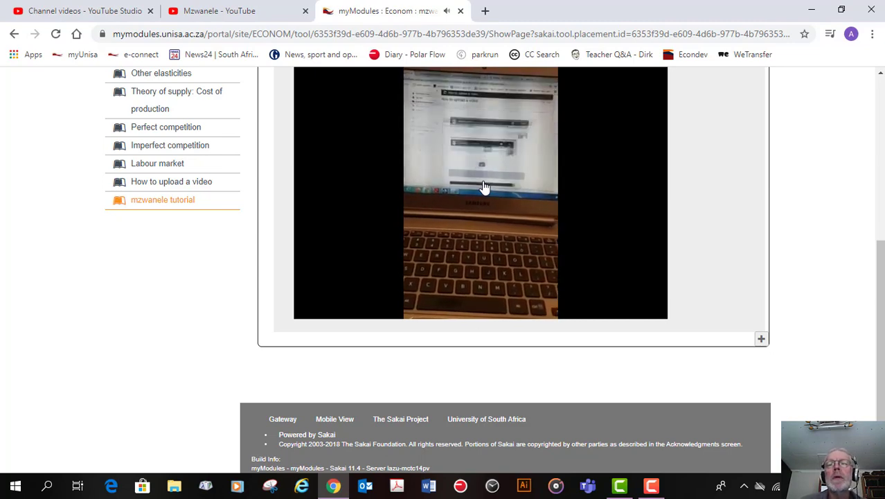
scroll(484, 187, up, 3)
scroll(489, 202, down, 2)
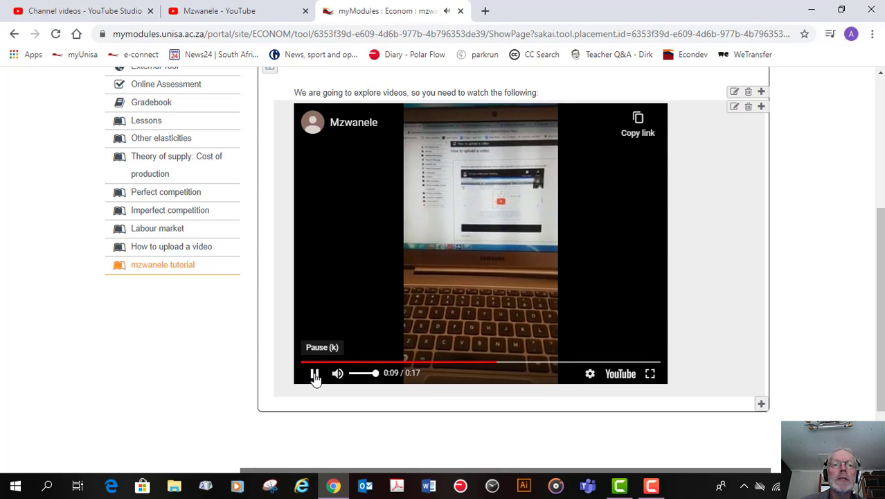
click(315, 374)
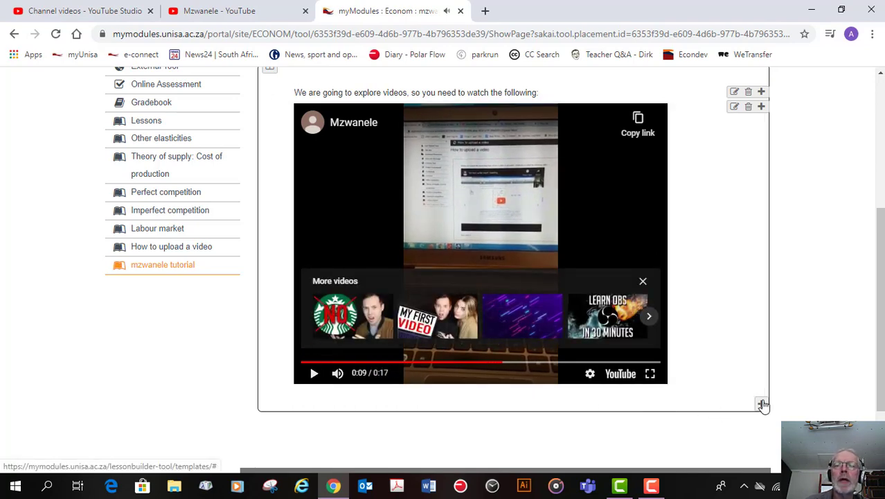
Add and save the closing text 'That folks is that.' below the video.
click(761, 404)
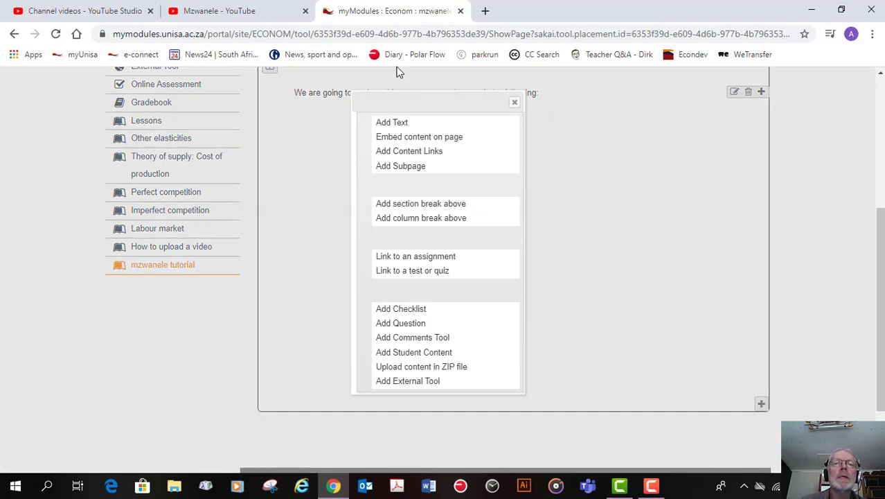
click(392, 124)
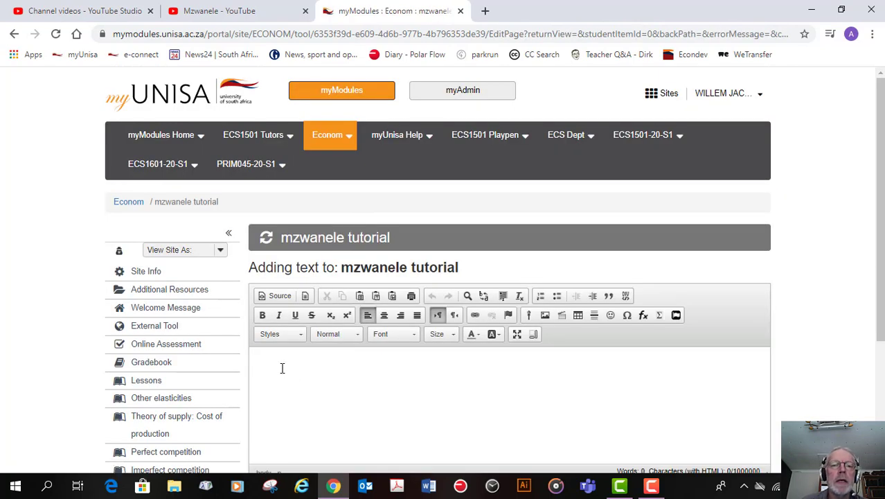
text(t)
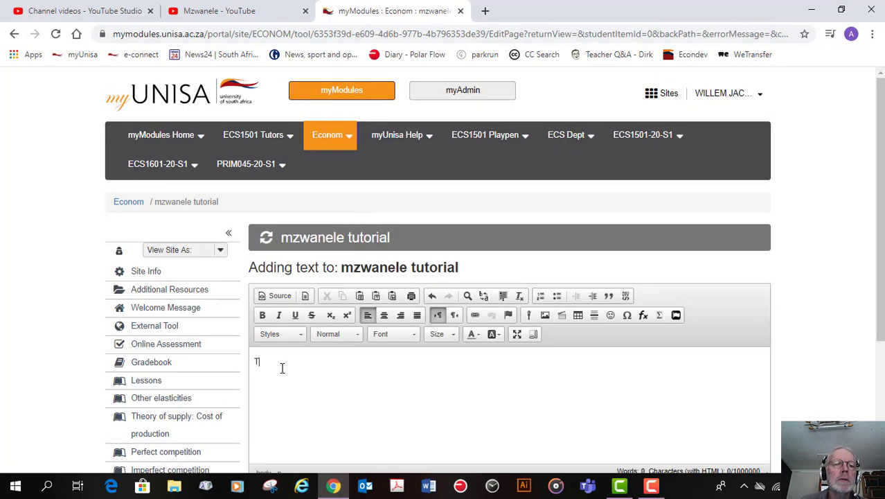
text(ha)
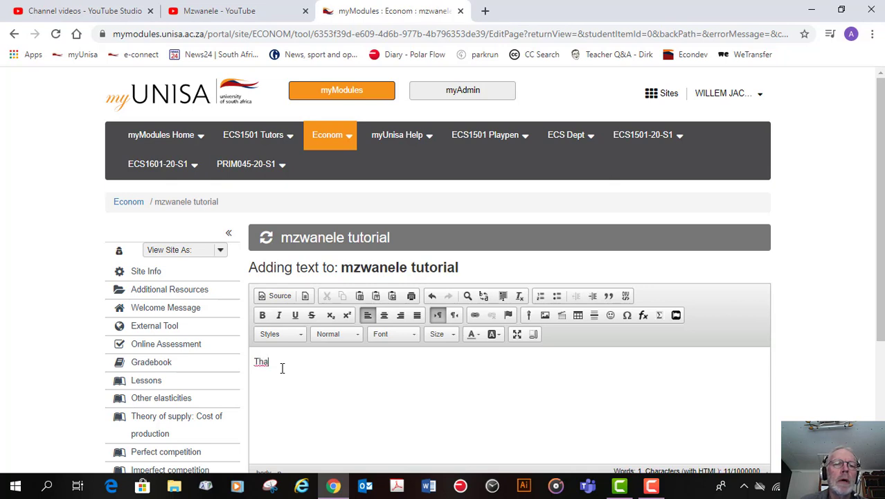
text(t folk)
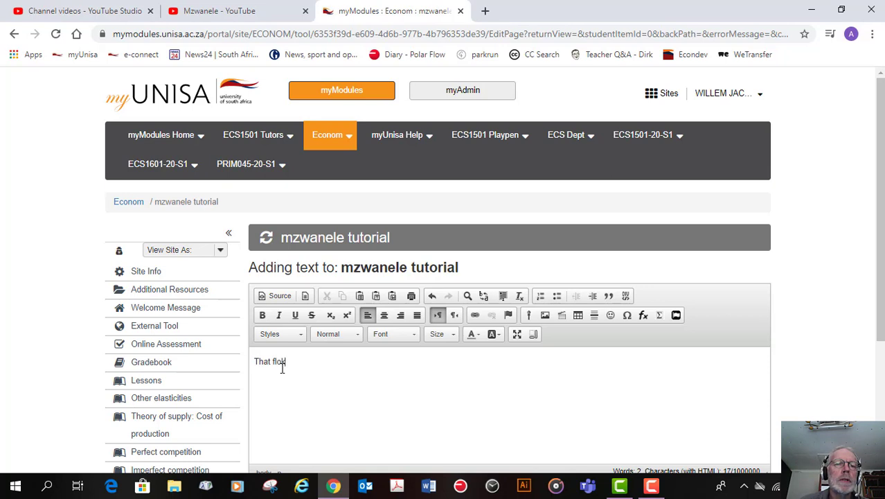
text(o)
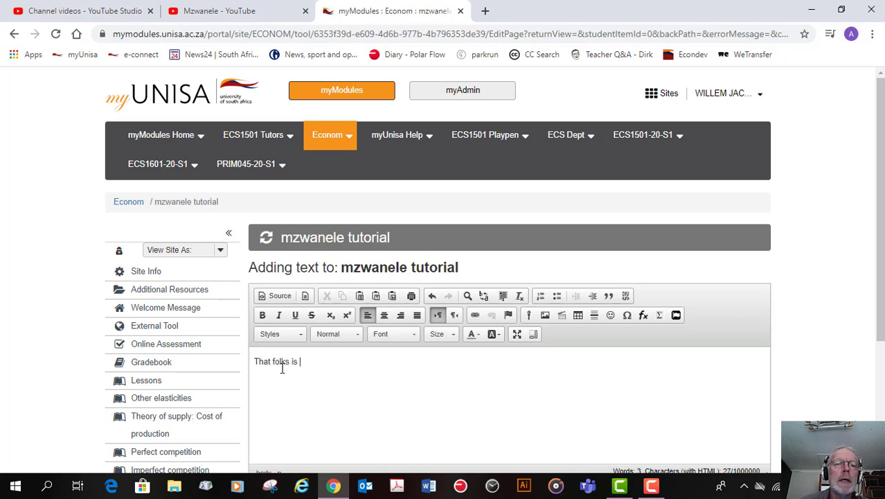
text(.)
scroll(357, 377, down, 2)
click(261, 380)
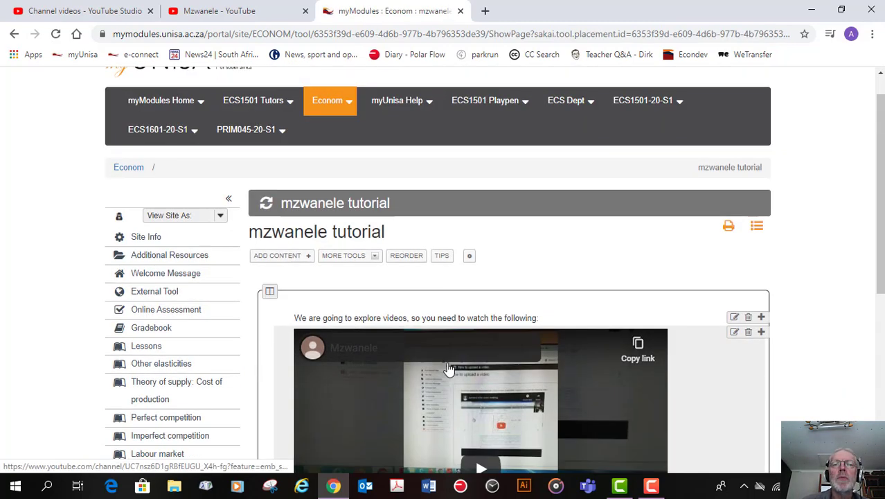
scroll(449, 367, down, 1)
scroll(306, 345, down, 1)
click(652, 486)
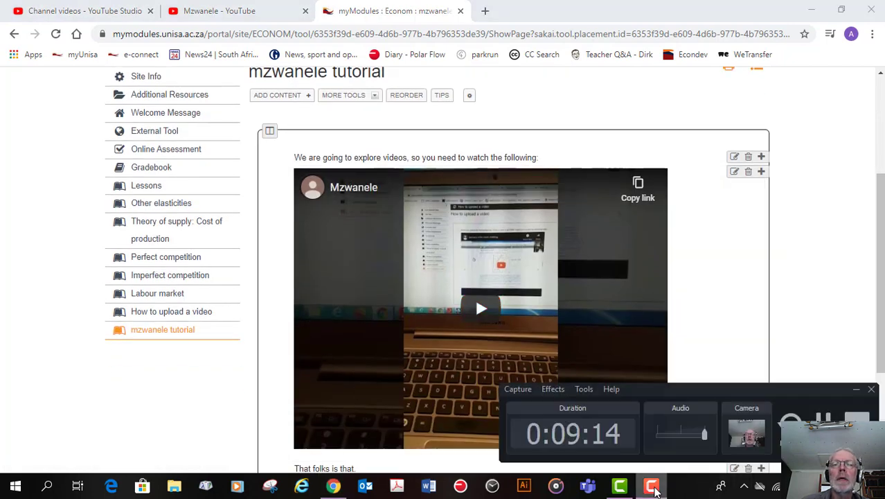